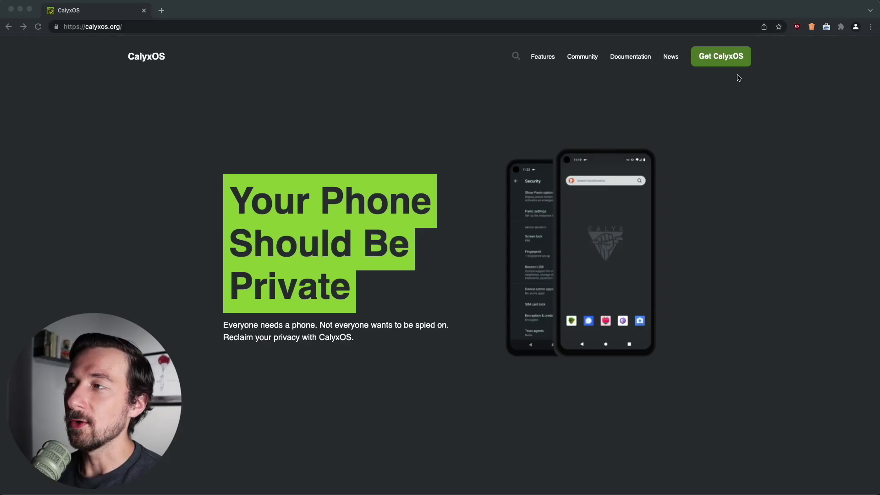
Go from Get CalyxOS through Install and Pixel 6 to the 'Install from MacOS' guide.
left_click(721, 57)
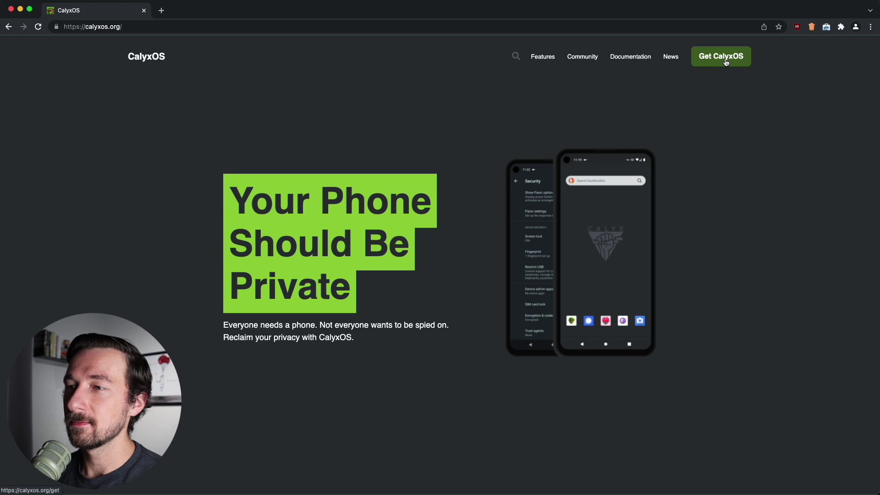
left_click(726, 63)
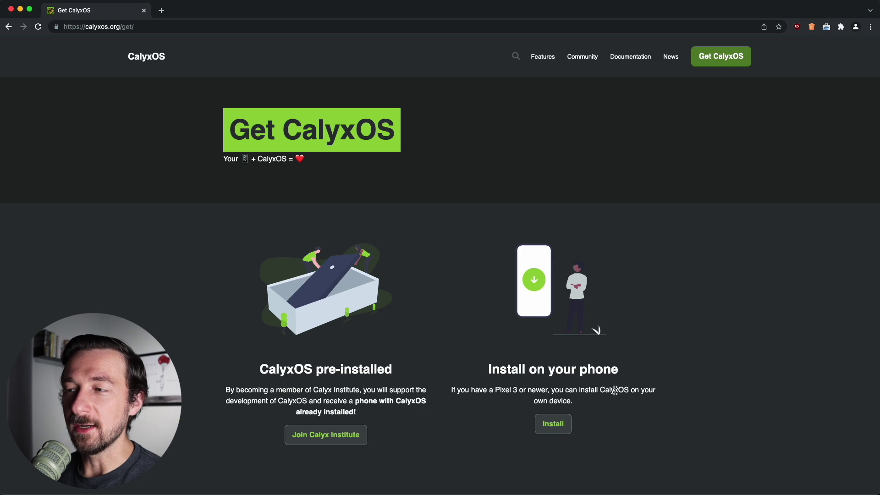
left_click(558, 428)
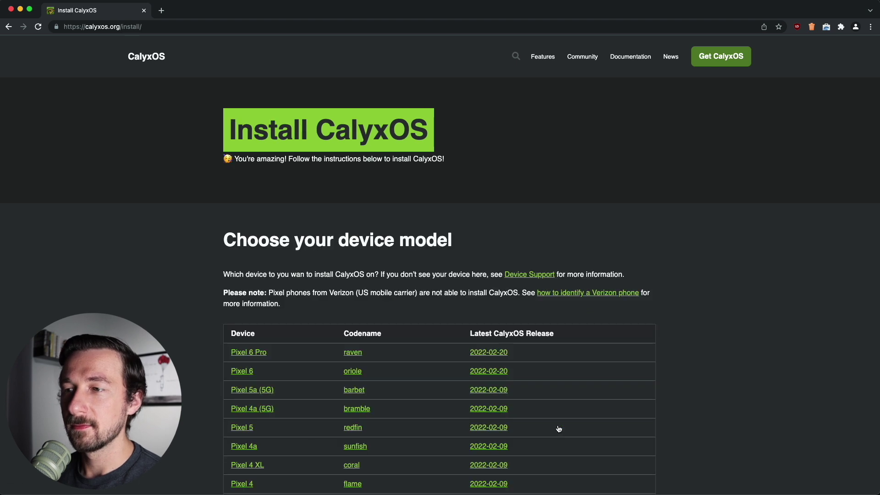
scroll(176, 224, "down", 3)
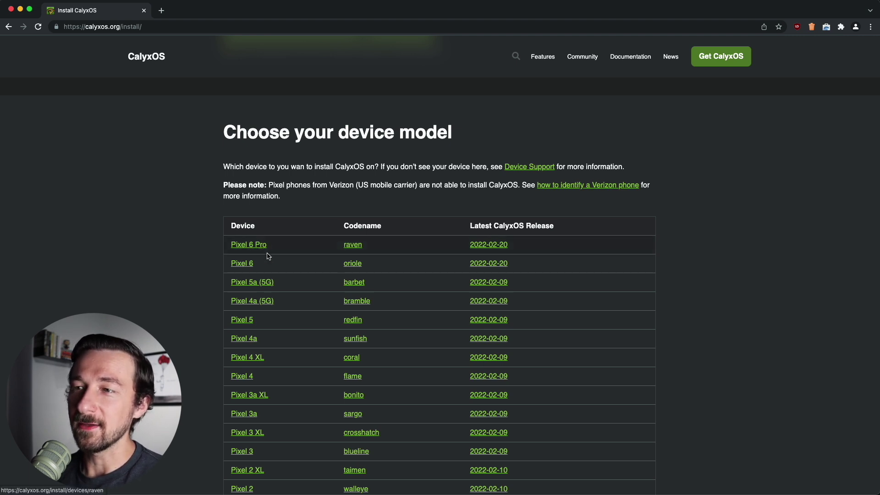
left_click(243, 266)
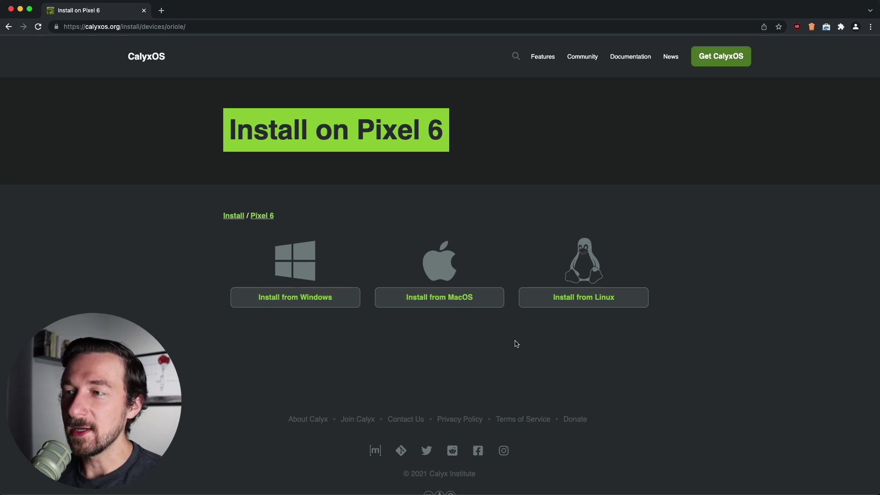
left_click(446, 306)
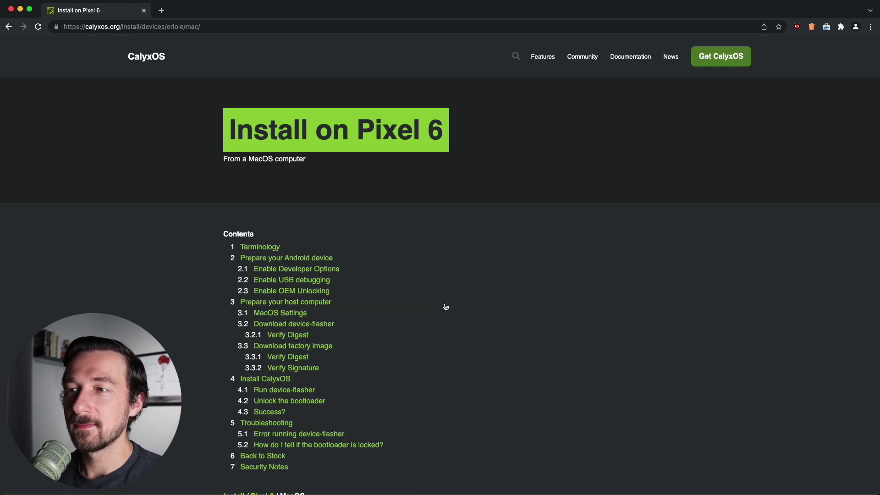
Scroll past the contents list and Terminology to the 'Prepare your Android device' section.
scroll(369, 298, "down", 7)
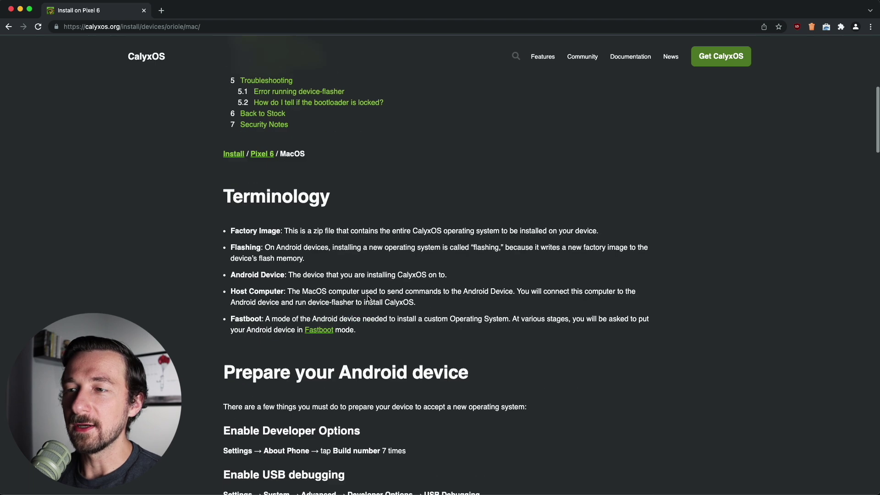
scroll(368, 298, "down", 2)
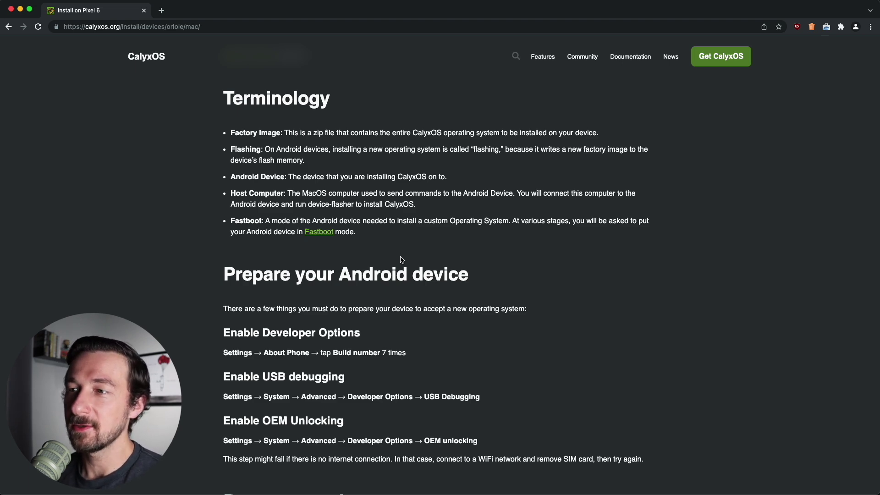
scroll(402, 260, "down", 4)
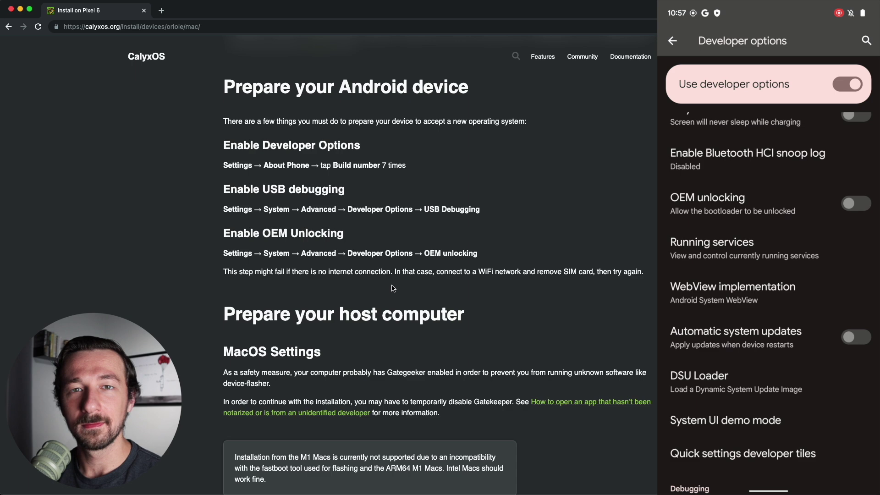
Scroll the guide down to the 'Prepare your host computer' section.
scroll(393, 288, "down", 3)
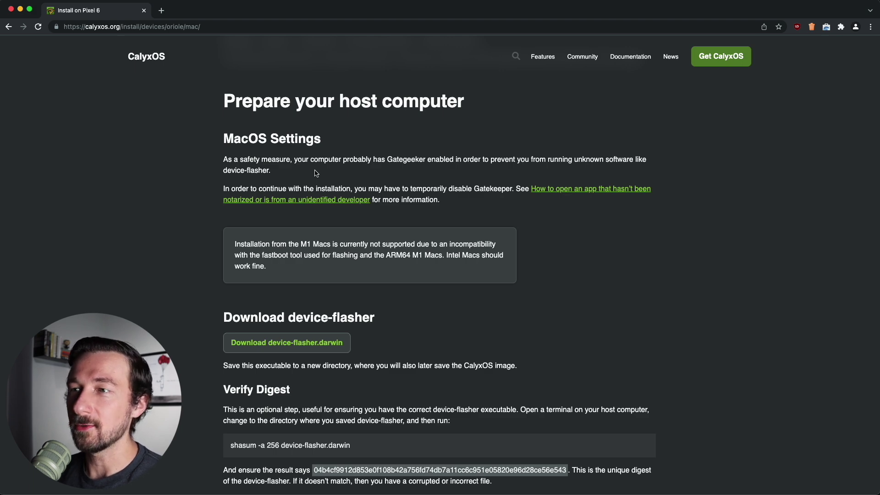
Highlight the M1 Macs note, then scroll on to the 'Download factory image' section.
scroll(316, 174, "down", 1)
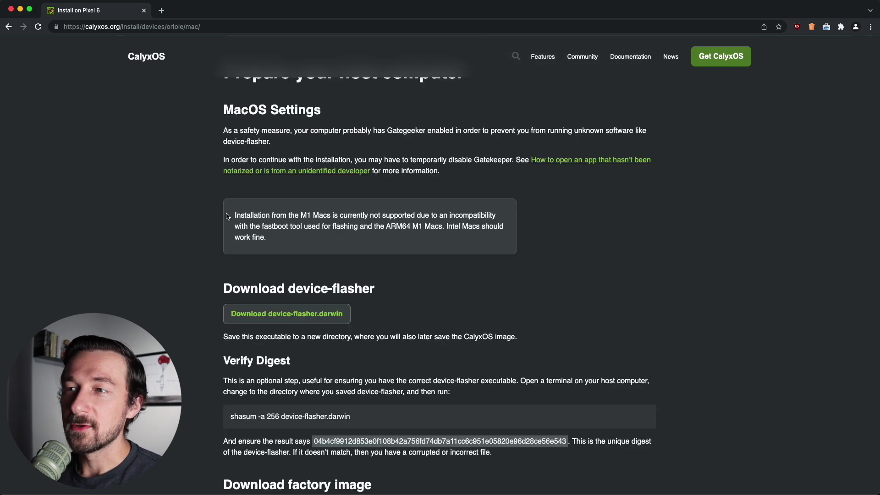
left_click_drag(234, 215, 404, 215)
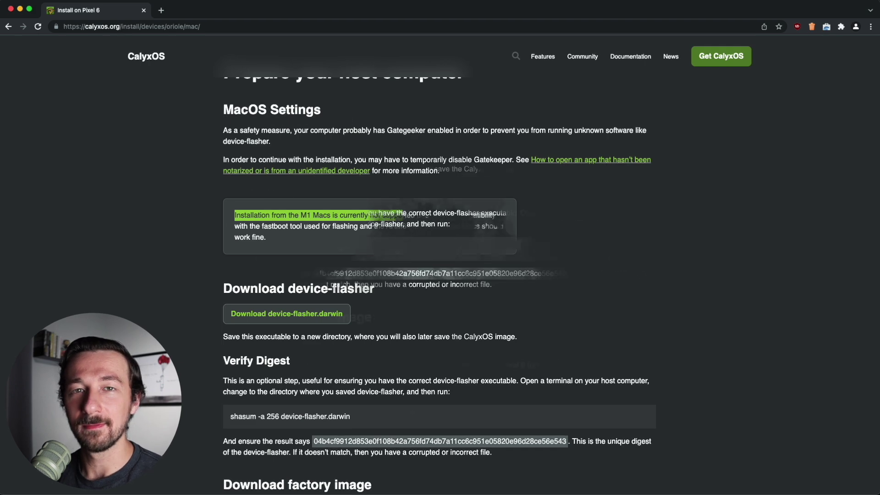
scroll(275, 160, "down", 4)
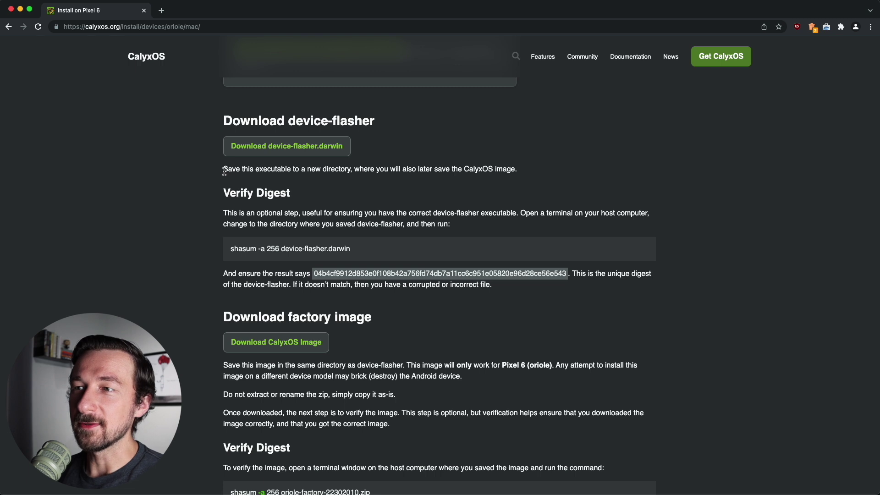
Download device-flasher.darwin into a newly created 'calyxos' folder under Downloads.
left_click_drag(225, 171, 364, 170)
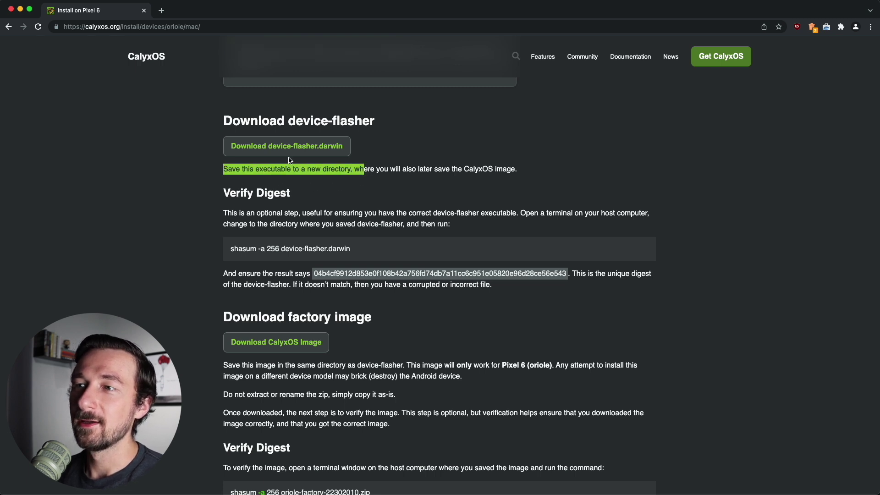
left_click(250, 147)
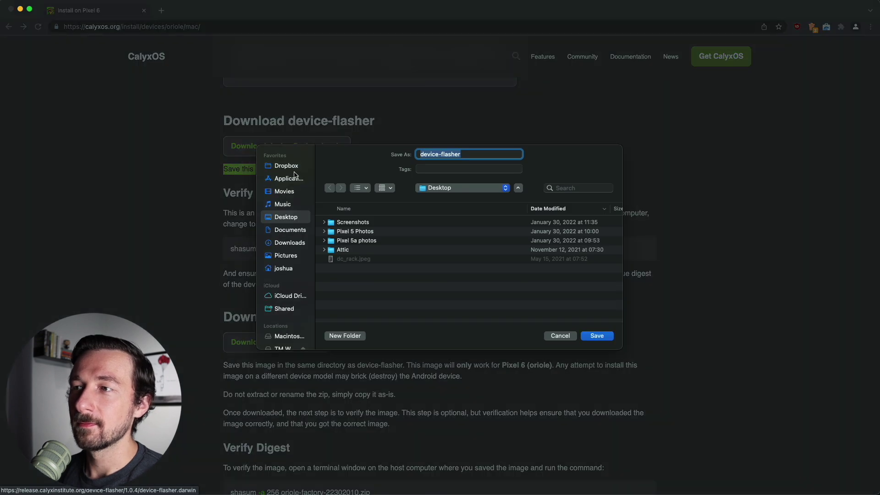
left_click(279, 244)
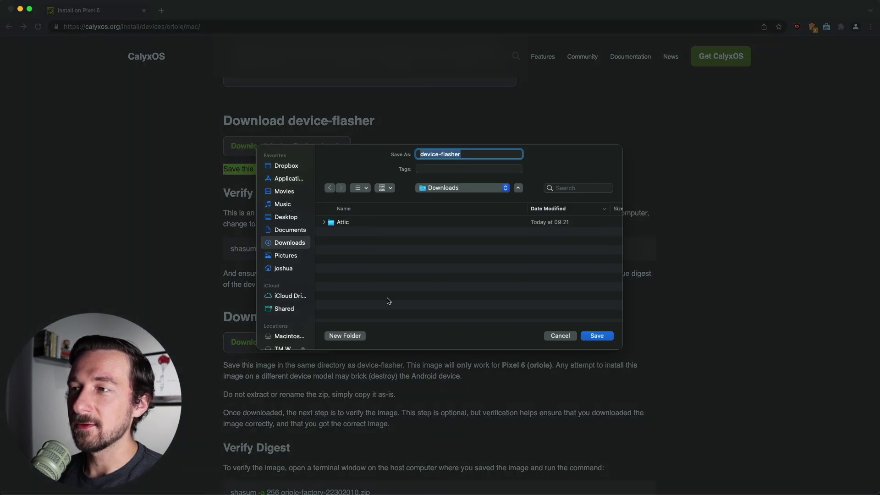
left_click(349, 337)
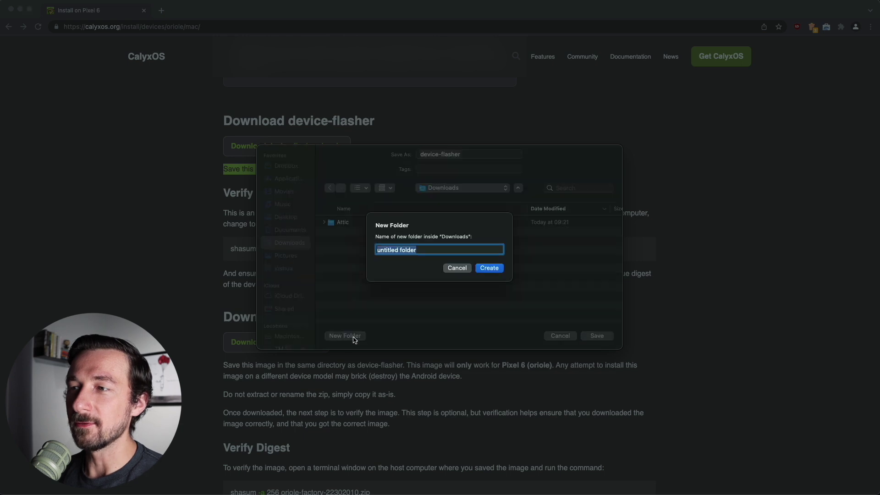
type("calyx")
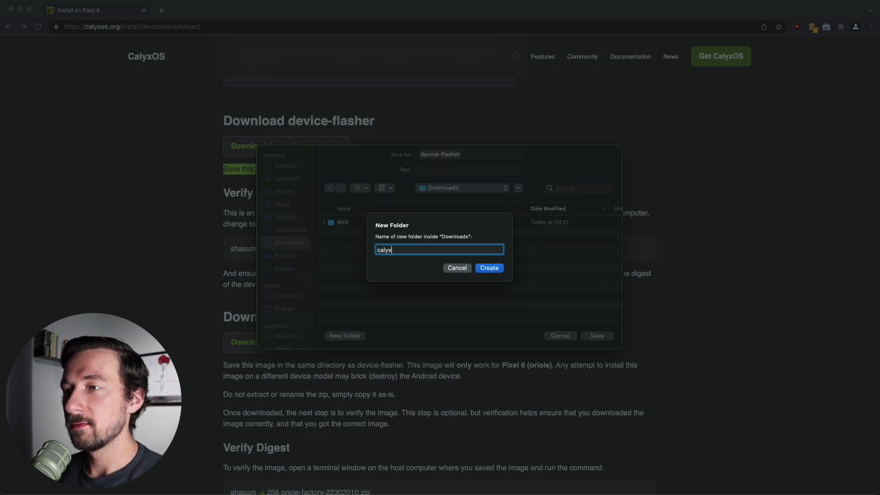
type("os")
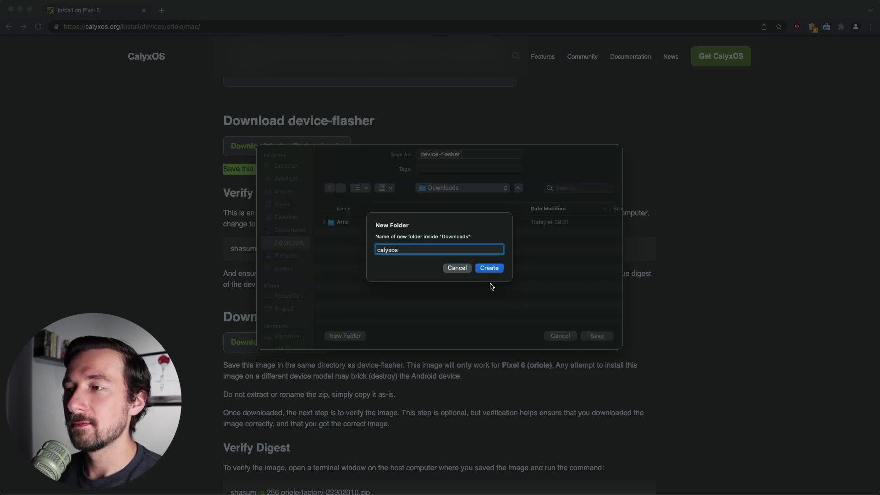
left_click(488, 268)
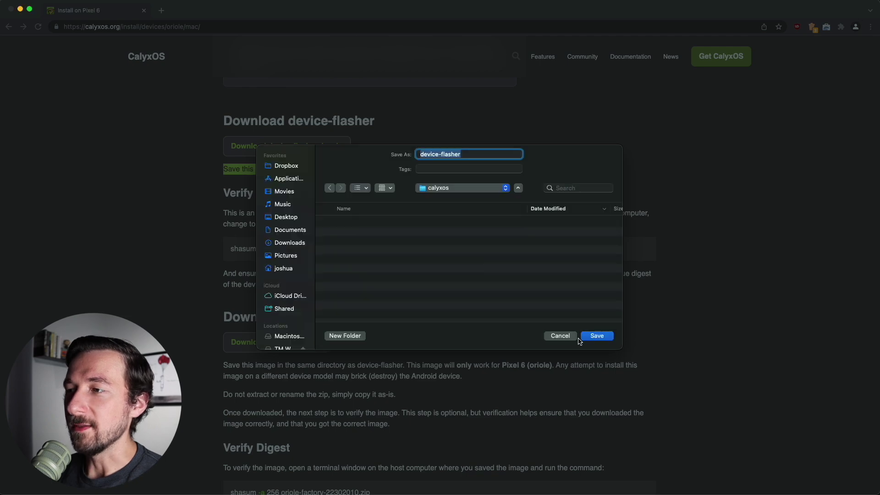
left_click(596, 336)
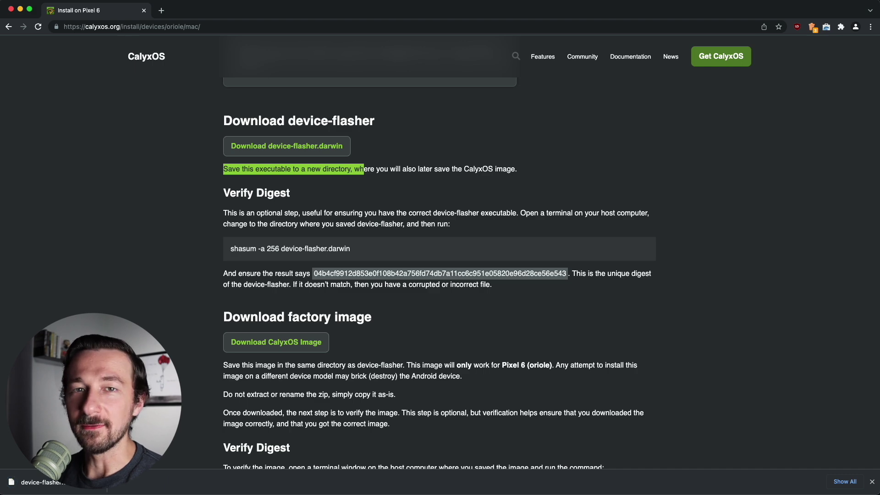
Launch Terminal from Spotlight and print the current directory with pwd.
scroll(225, 146, "down", 3)
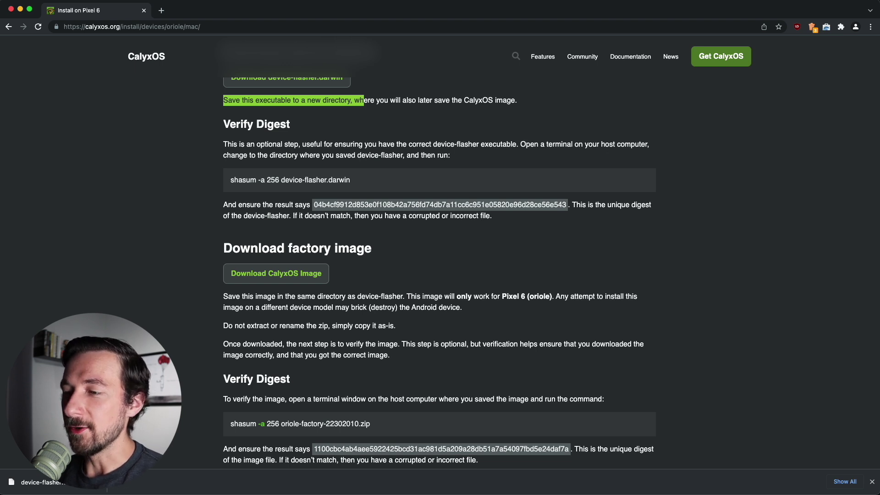
key("super+space")
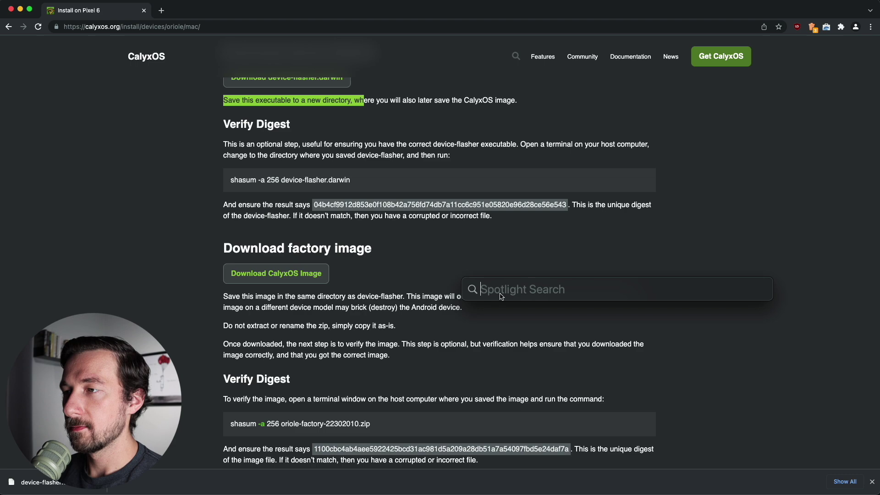
type("termin")
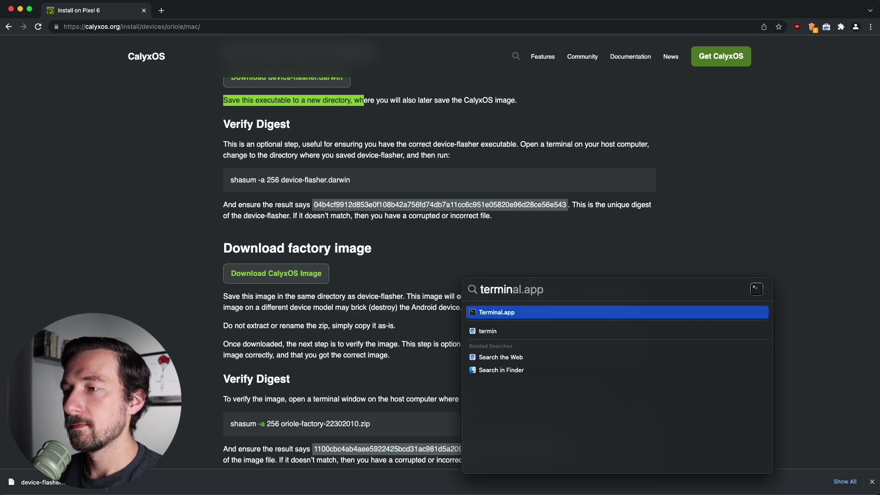
key("Return")
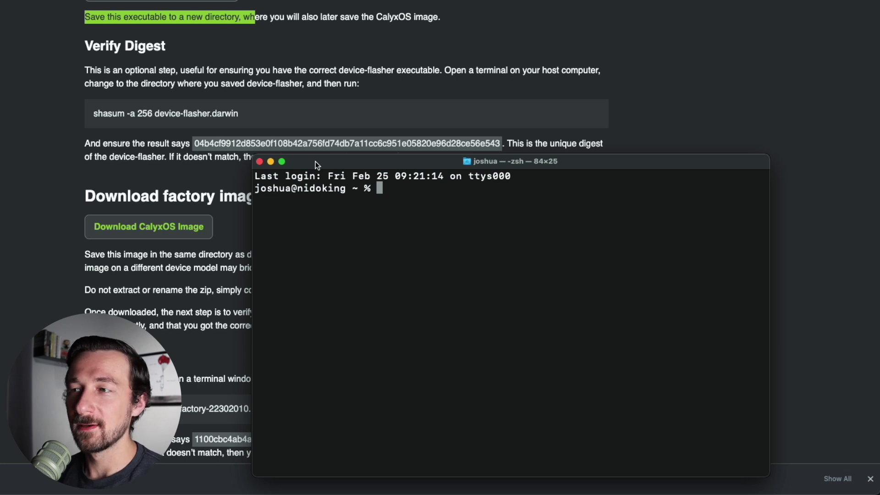
type("pwd")
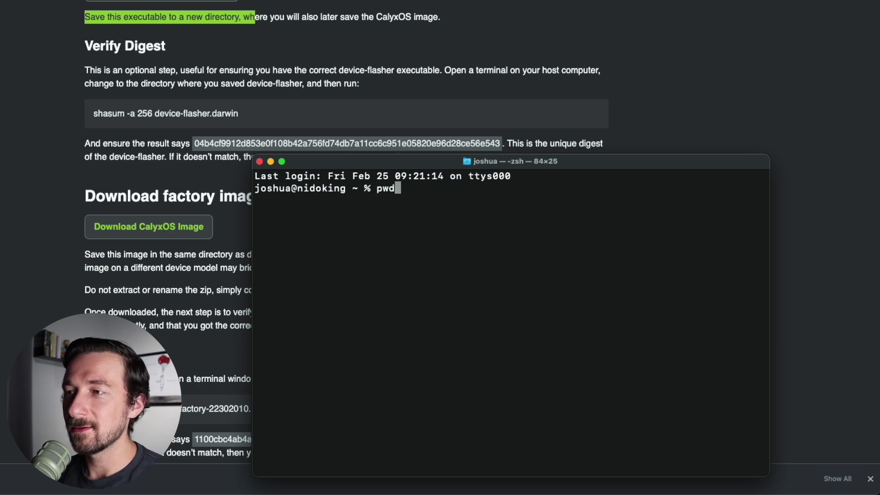
key("Return")
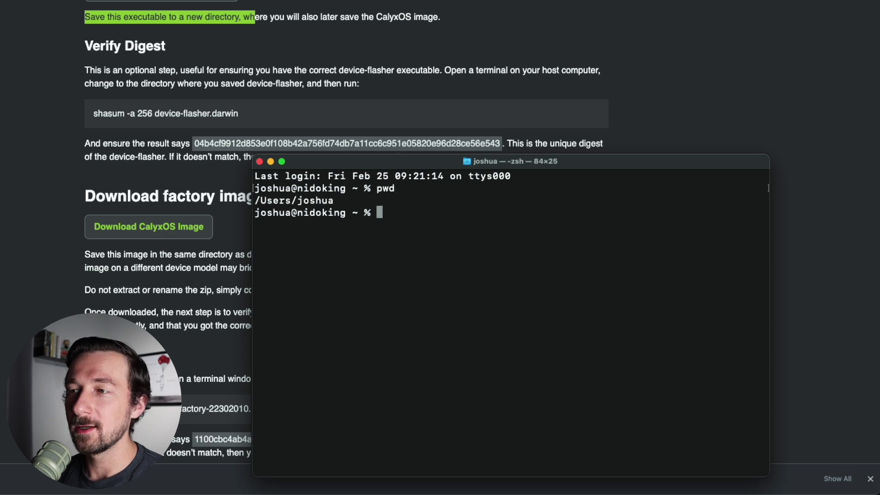
double_click(262, 202)
left_click(309, 205)
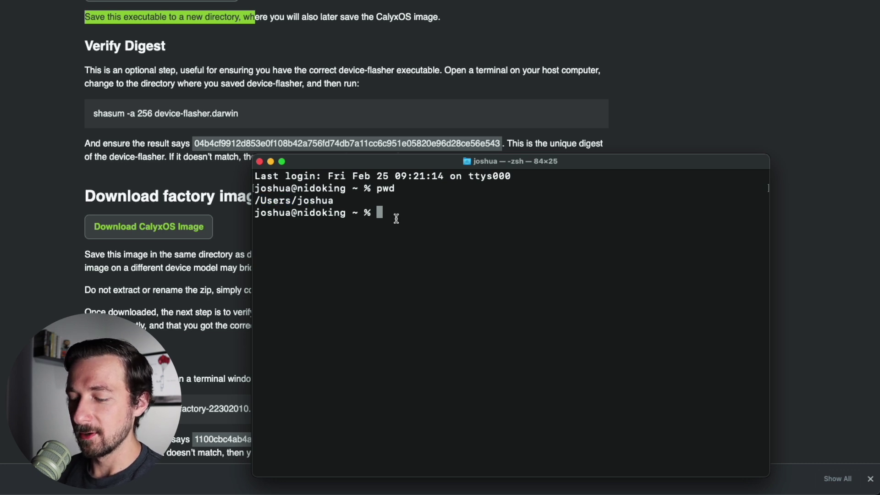
Change into Downloads, list it, move into the calyxos folder and type clear.
type("cd ")
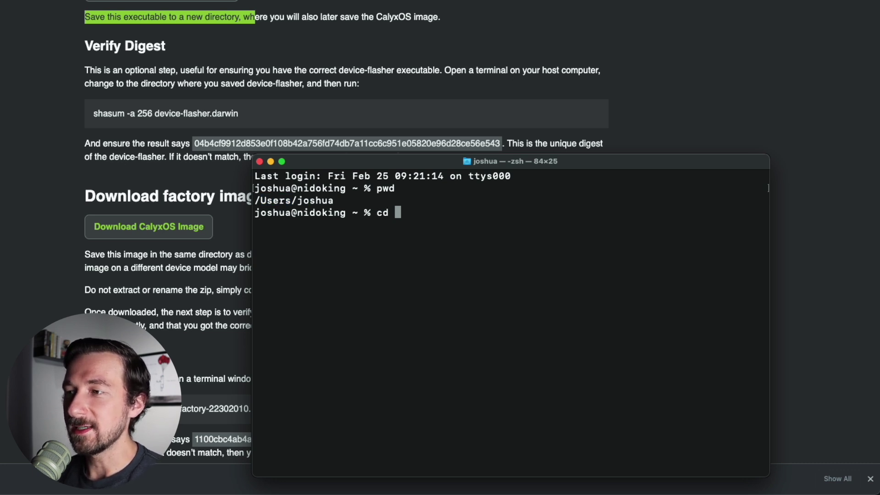
type("Down")
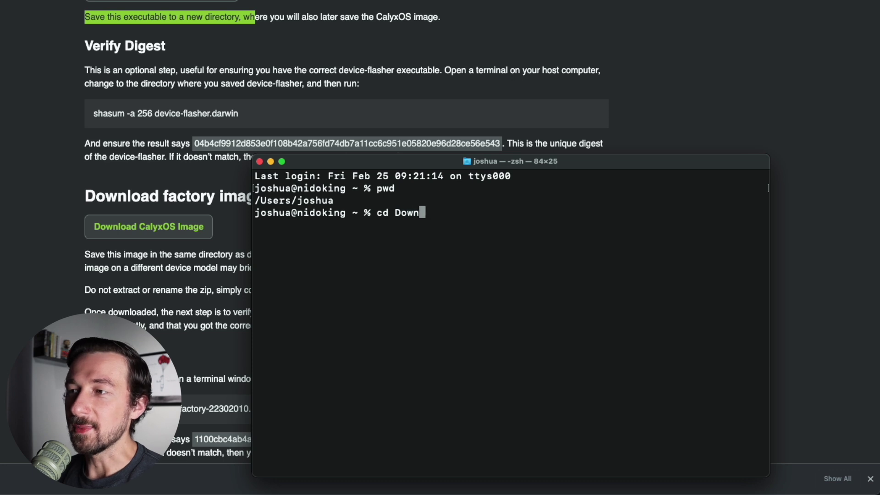
key("Tab")
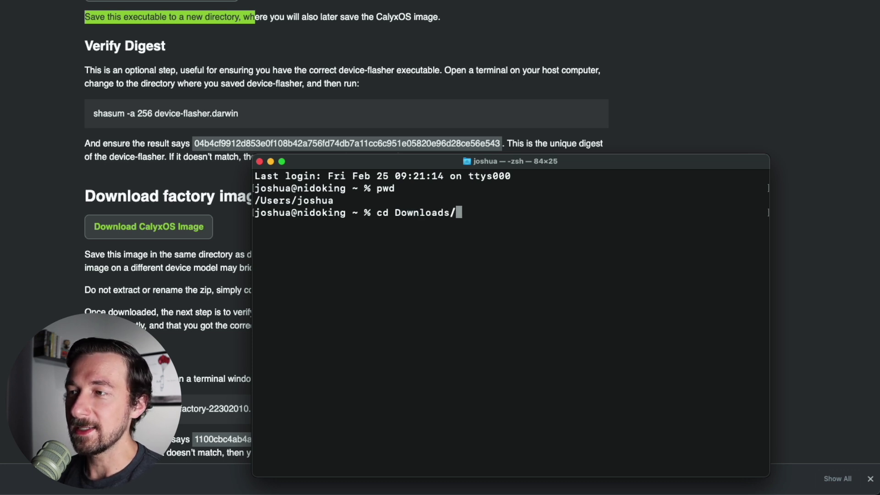
key("Return")
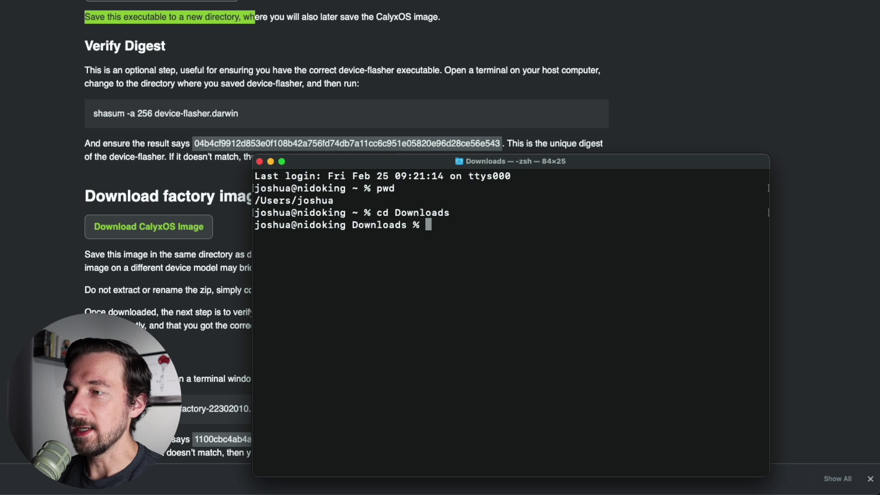
type("ls")
key("Return")
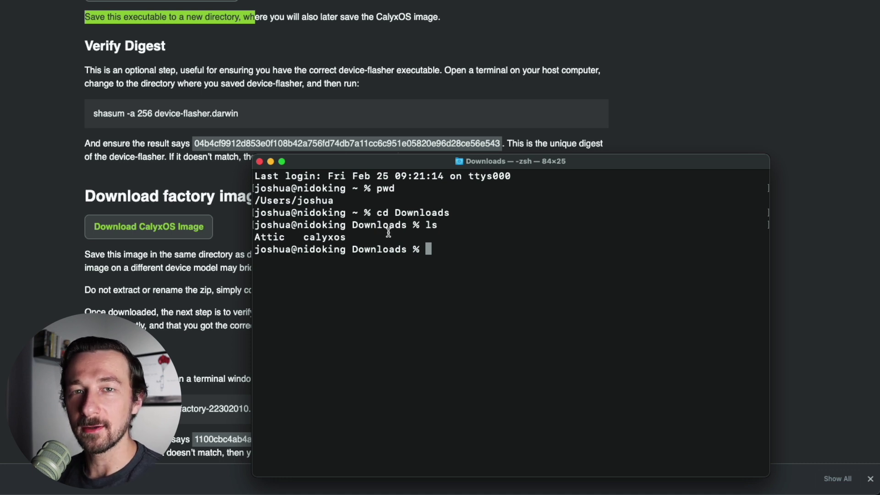
type("cd ca")
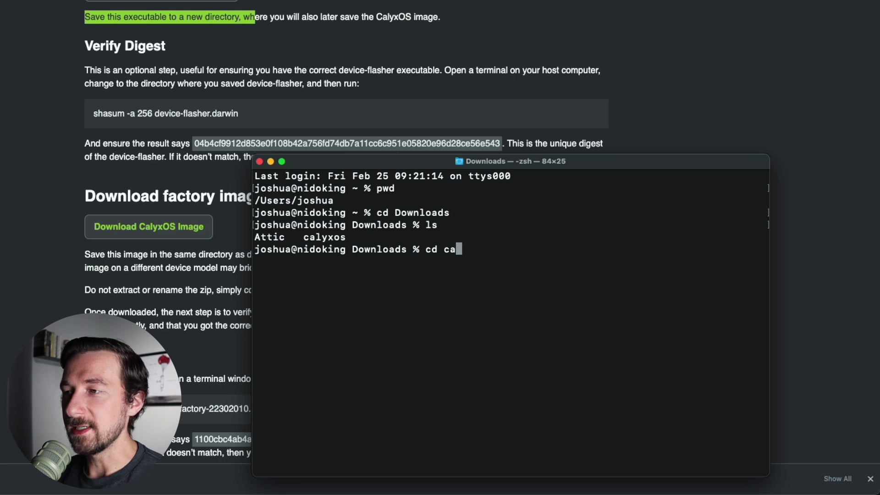
key("Tab")
key("Return")
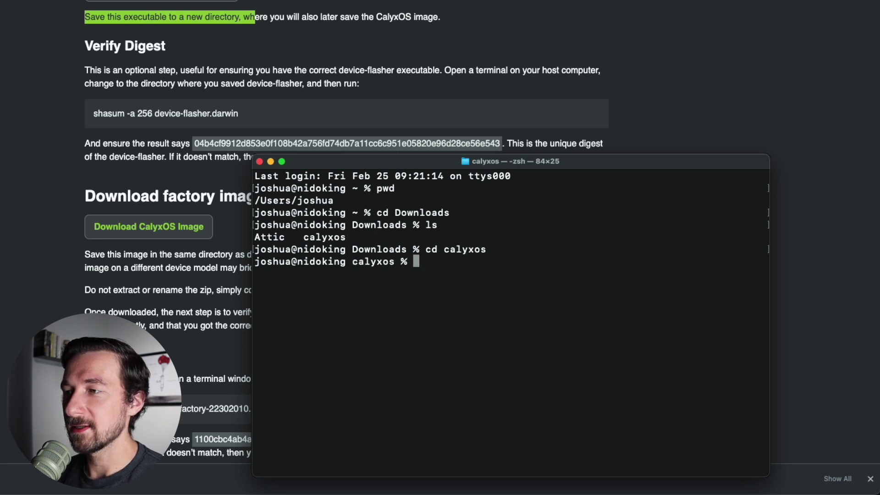
type("clear")
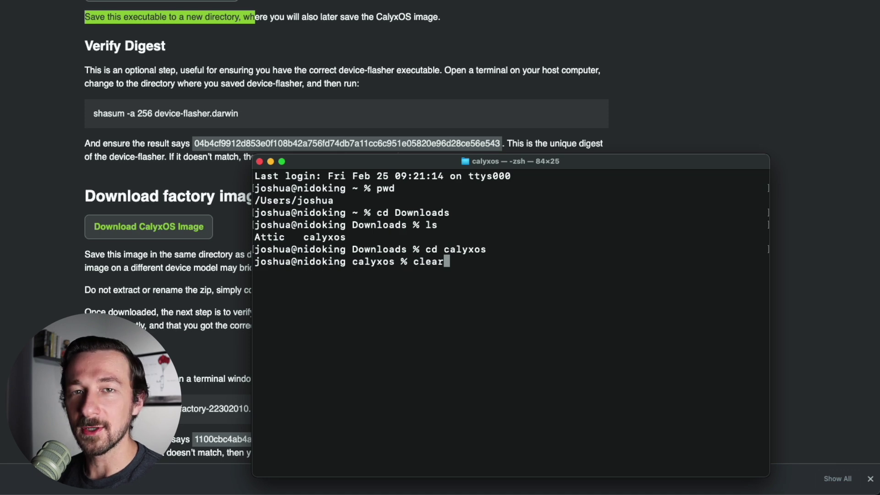
Clear the screen, list the folder, and run 'shasum -a 256 device-flasher.darwin' to compare digests.
key("Return")
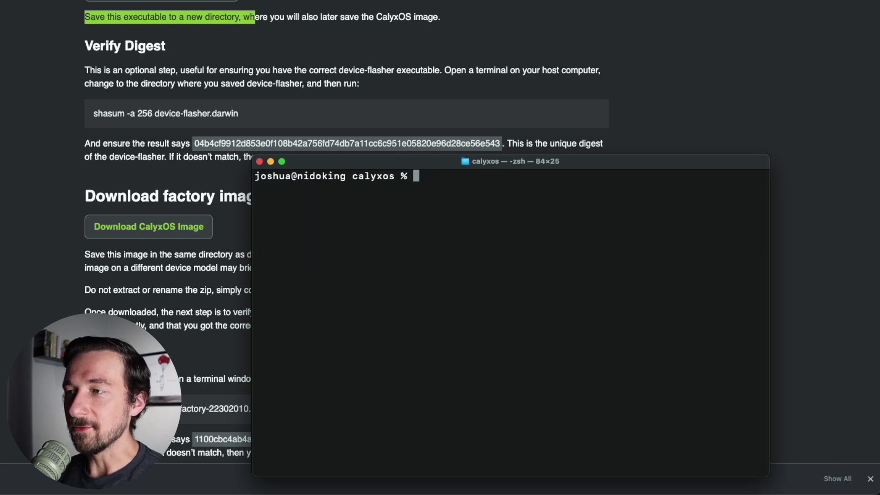
type("ls")
key("Return")
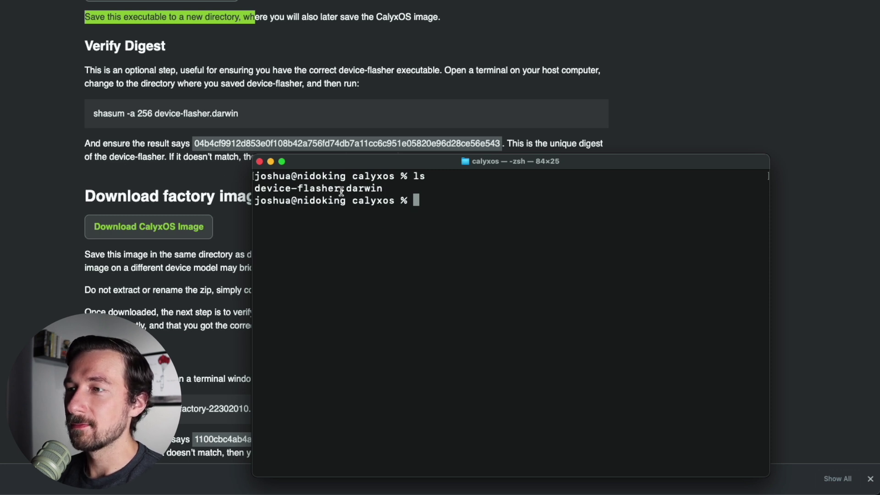
type("shasu")
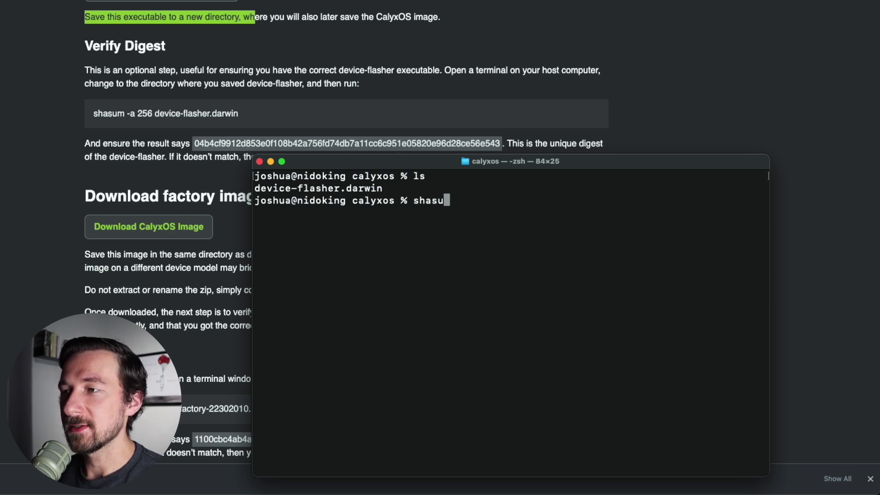
type("m -a 256")
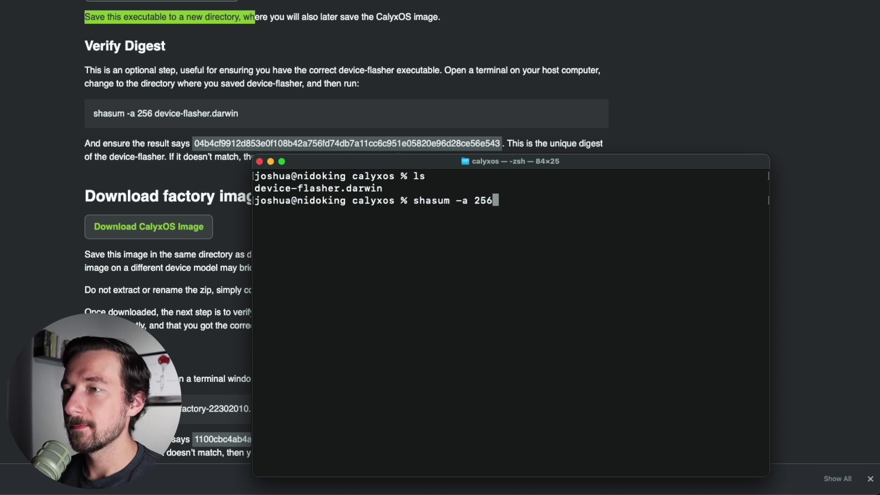
type(" de")
key("Tab")
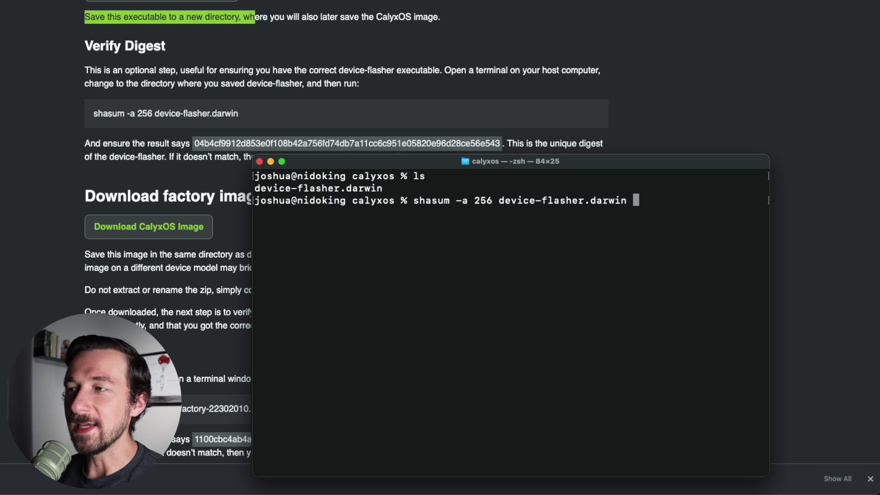
key("Return")
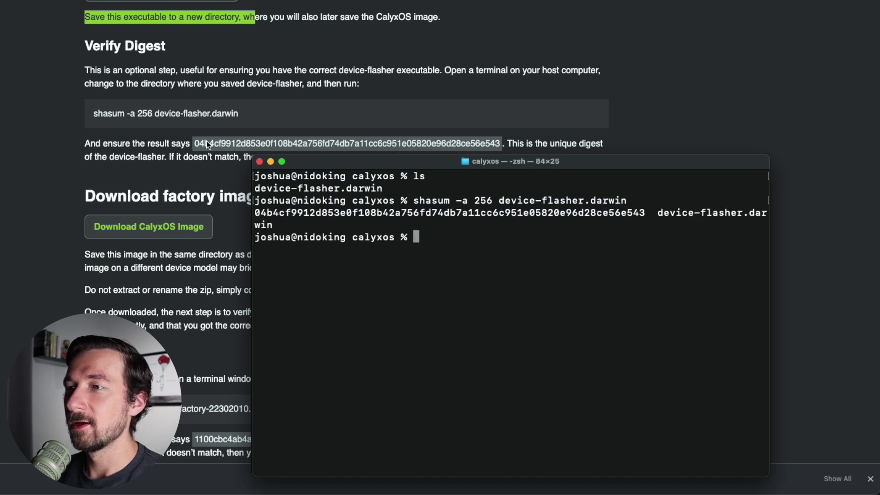
left_click_drag(321, 162, 243, 157)
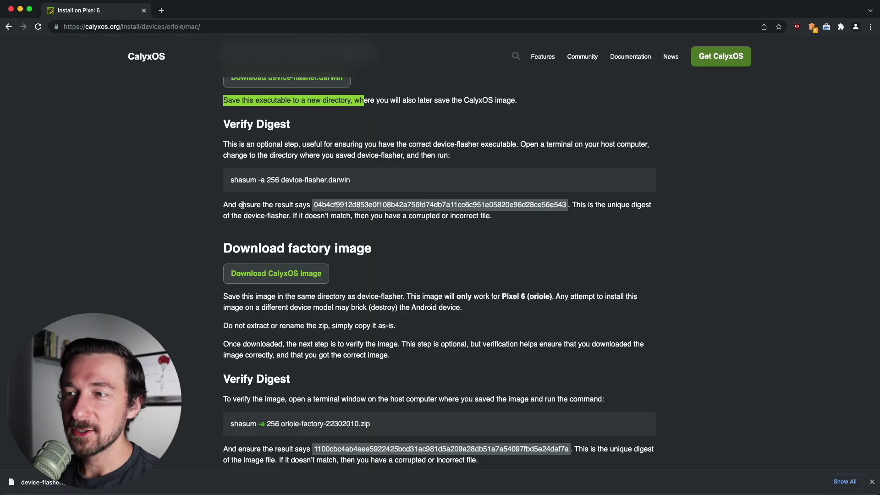
Save the CalyxOS oriole factory image zip into the calyxos folder next to device-flasher.
scroll(243, 205, "down", 3)
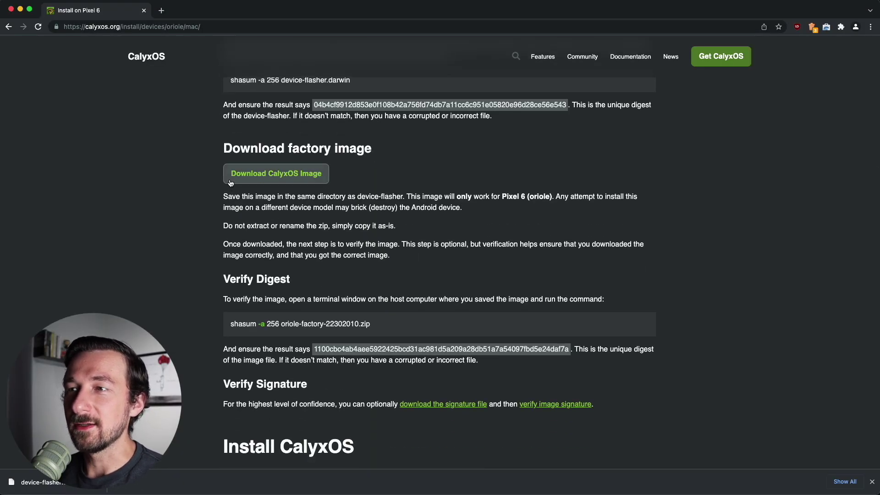
left_click(258, 178)
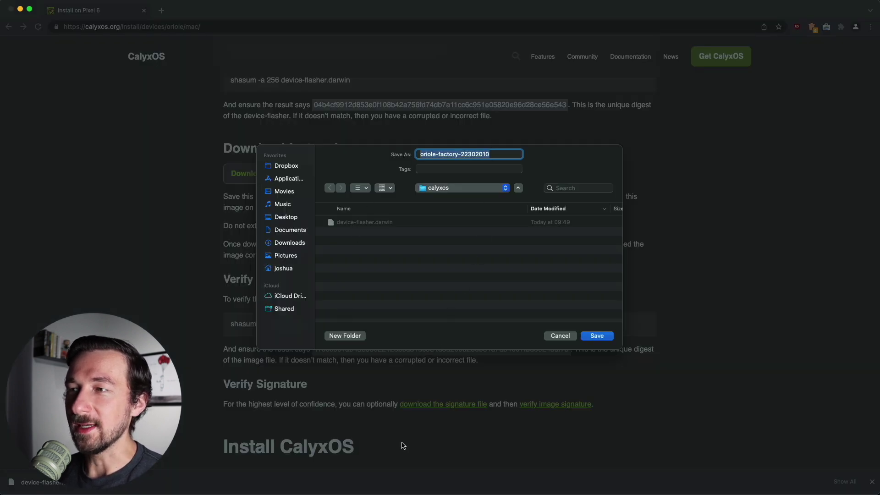
left_click(605, 337)
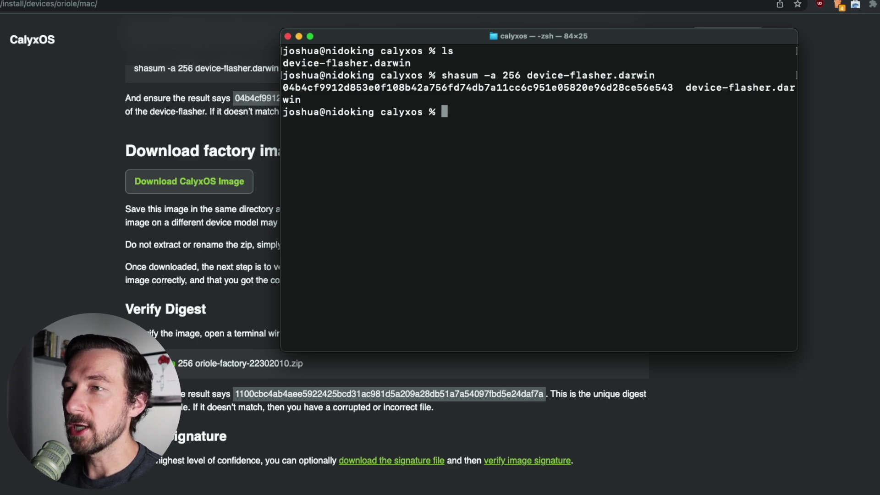
Run 'shasum -a 256 oriole-factory-22302010.zip' using Tab completion for the file name.
type("shasum ")
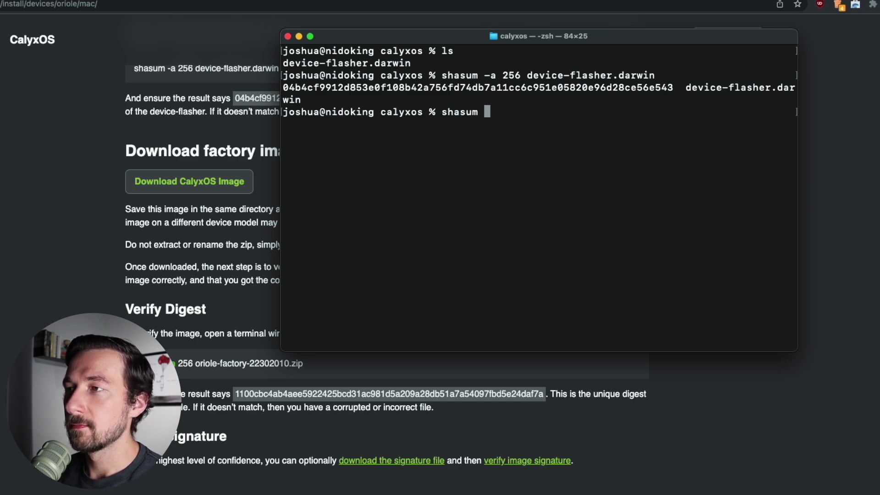
type("-a 256")
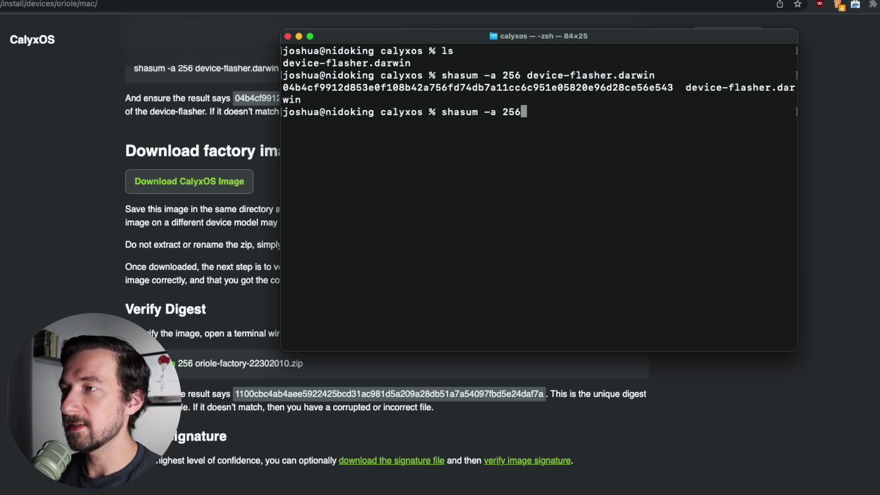
type(" or")
key("Tab")
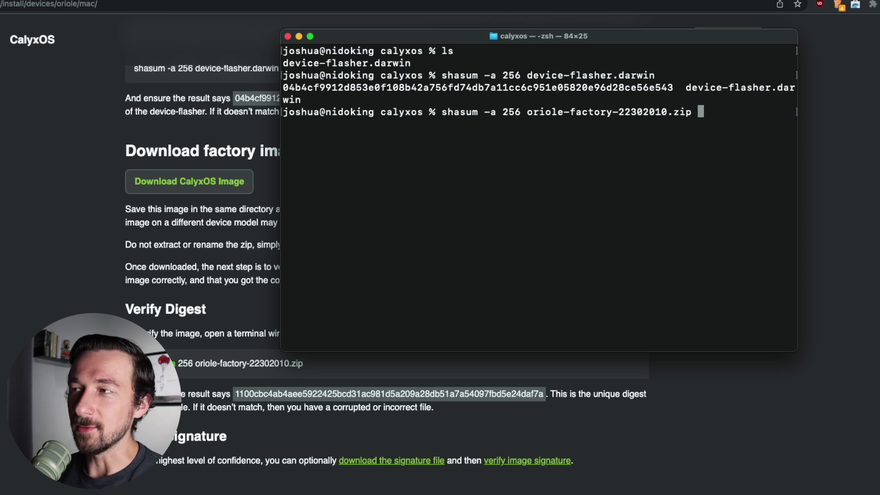
key("Return")
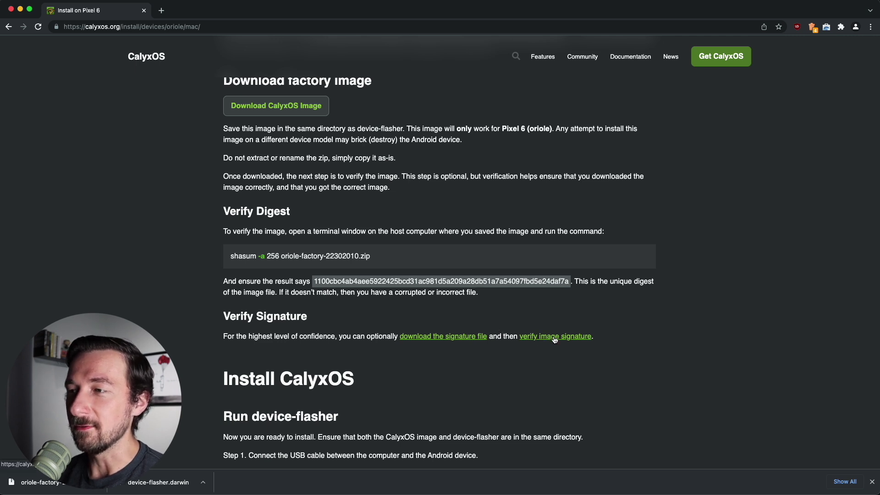
Scroll the install page down to the 'Run device-flasher' section.
scroll(444, 292, "down", 6)
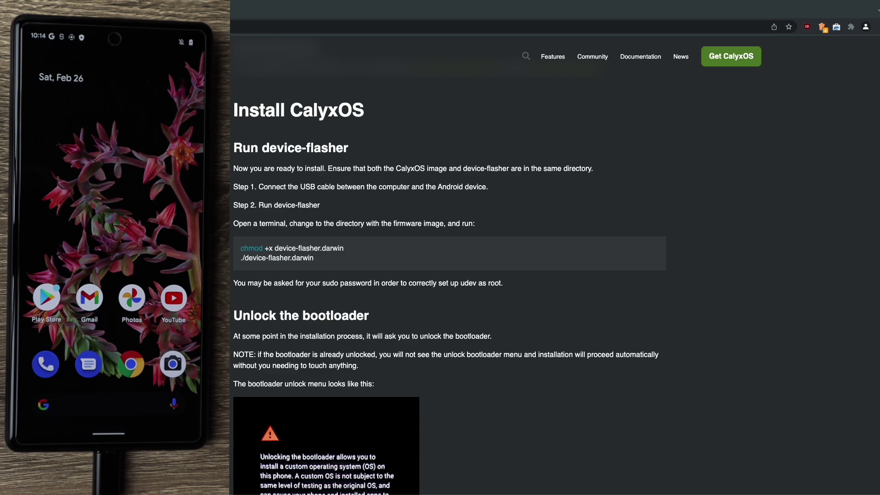
Open Terminal and change into the Downloads/calyxos folder.
key("super+space")
type("termi")
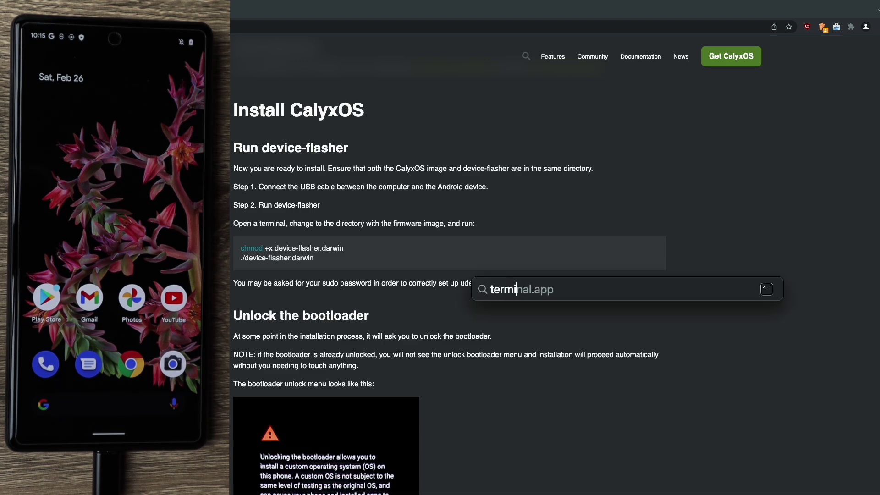
key("Return")
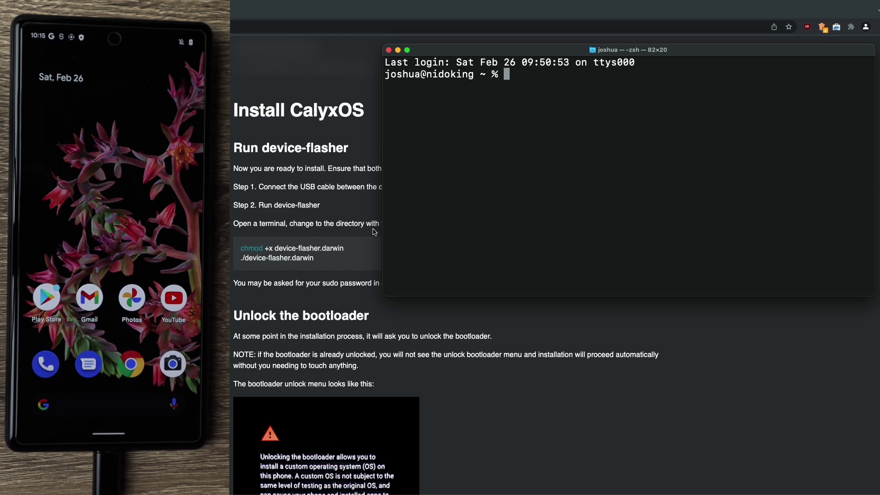
type("cd Down")
key("Tab")
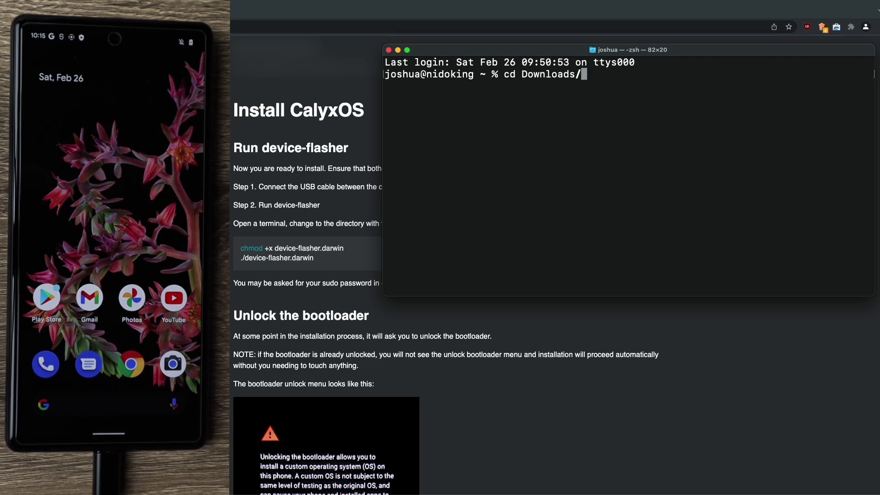
type("ca")
key("Tab")
key("Return")
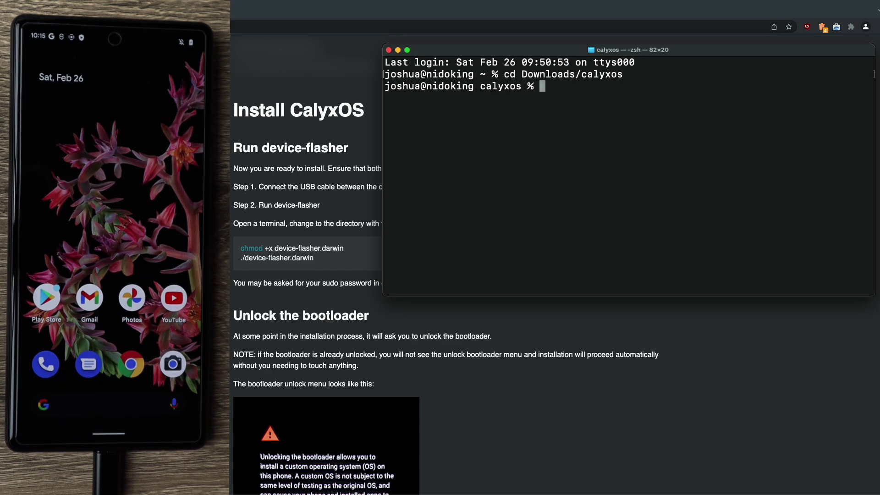
List the calyxos folder's files and make device-flasher.darwin executable with chmod +x.
type("ls")
key("Return")
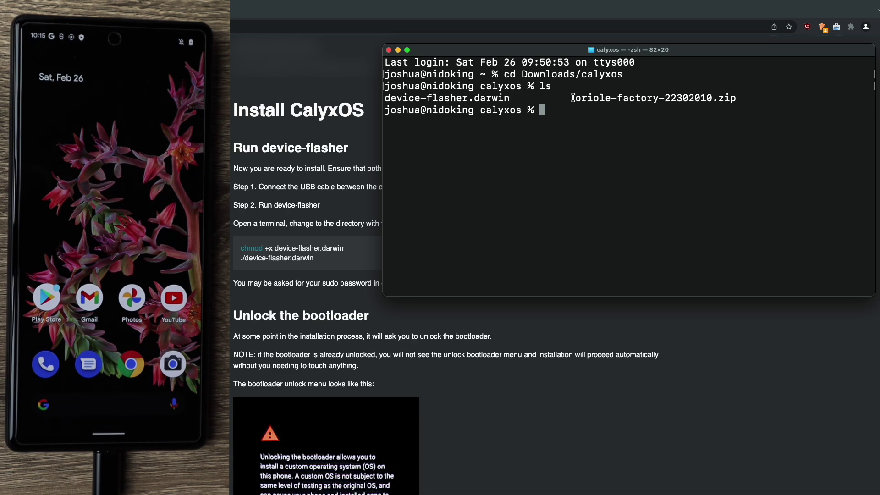
left_click_drag(528, 98, 654, 101)
left_click(636, 108)
type("chmod +x dev")
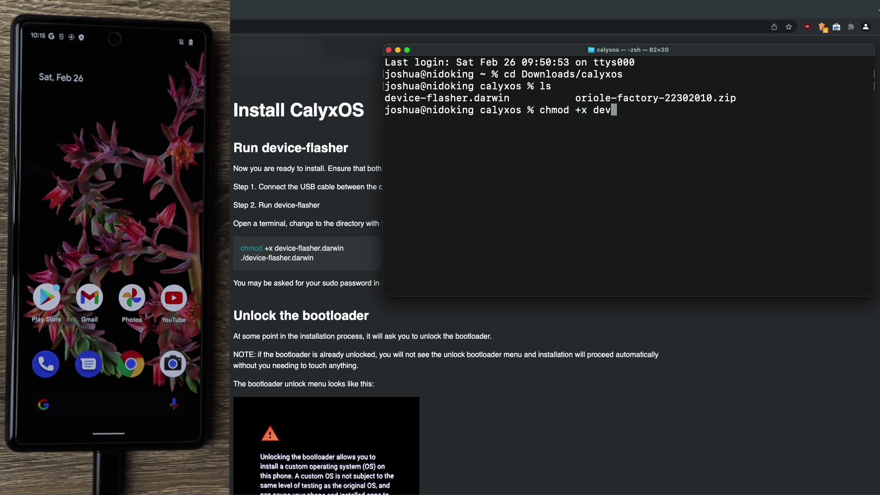
key("Tab")
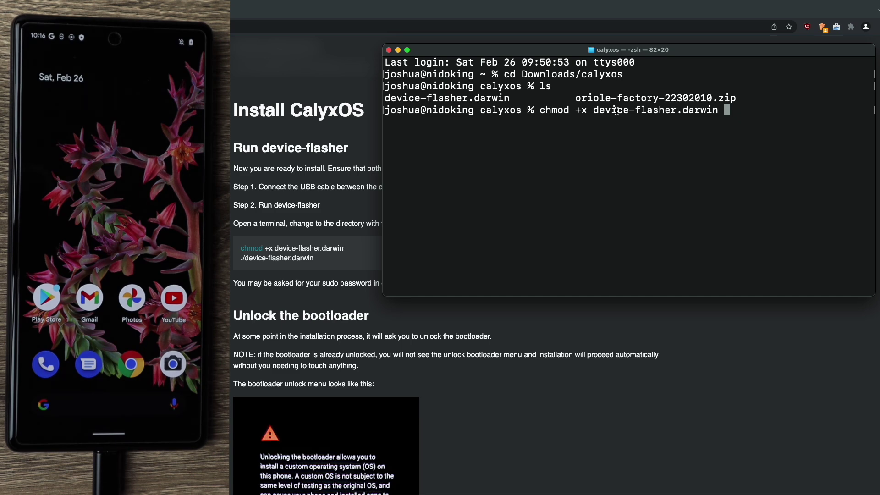
key("Return")
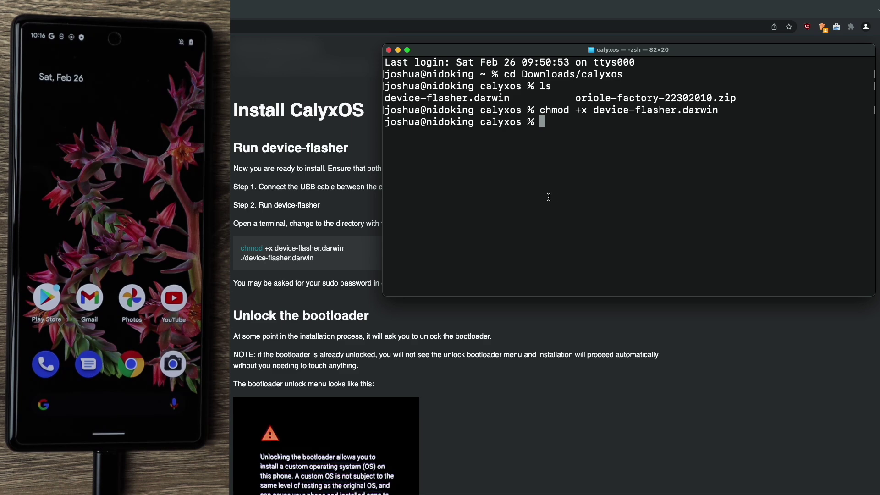
Run ./device-flasher.darwin and cancel the macOS unverified-developer warning.
type("./device-flasher.darwin")
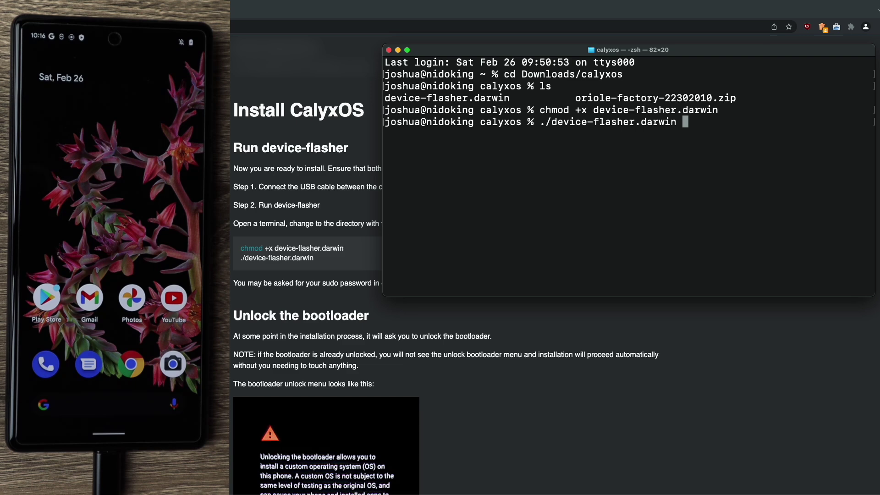
key("Return")
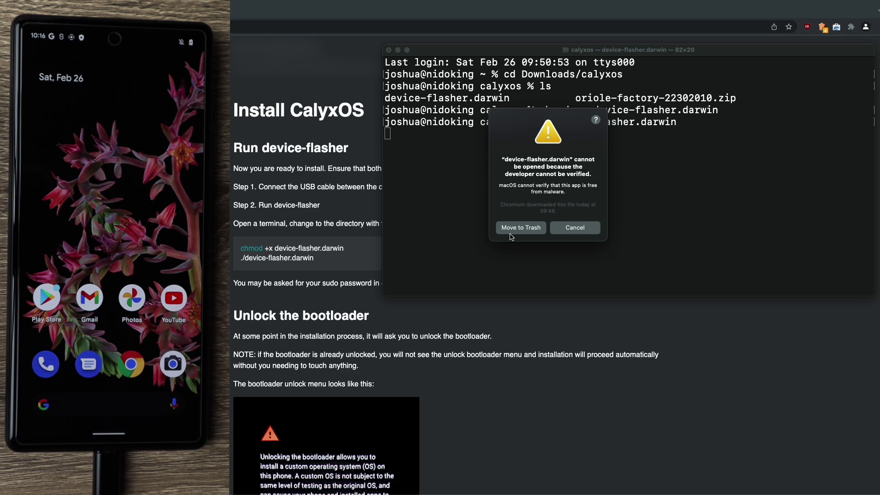
left_click(576, 228)
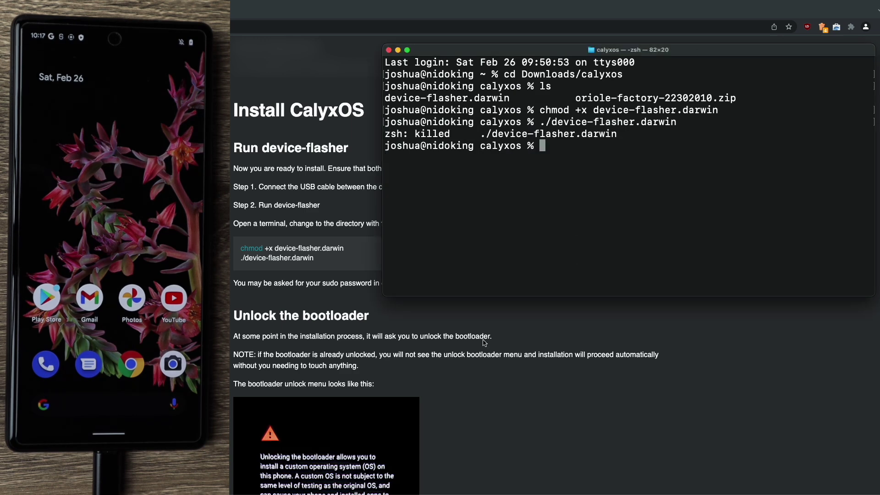
key("super+space")
In System Preferences > Security & Privacy, choose Allow Anyway for device-flasher.darwin.
type("system")
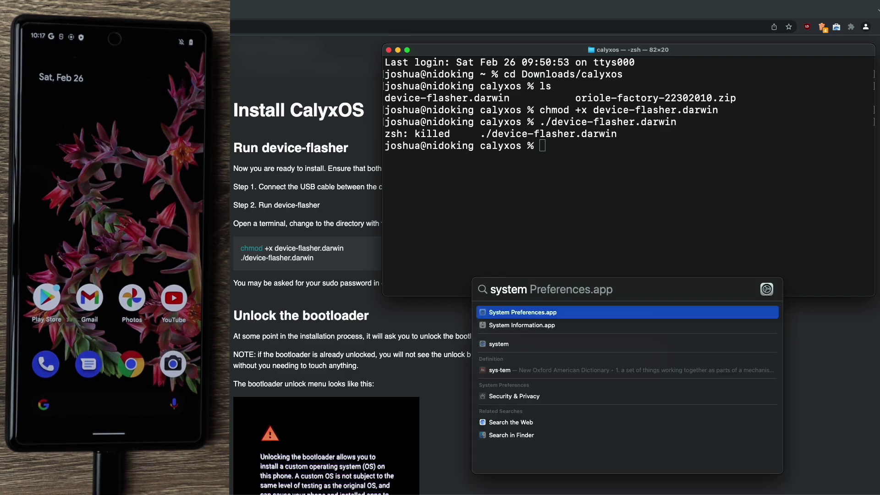
key("Return")
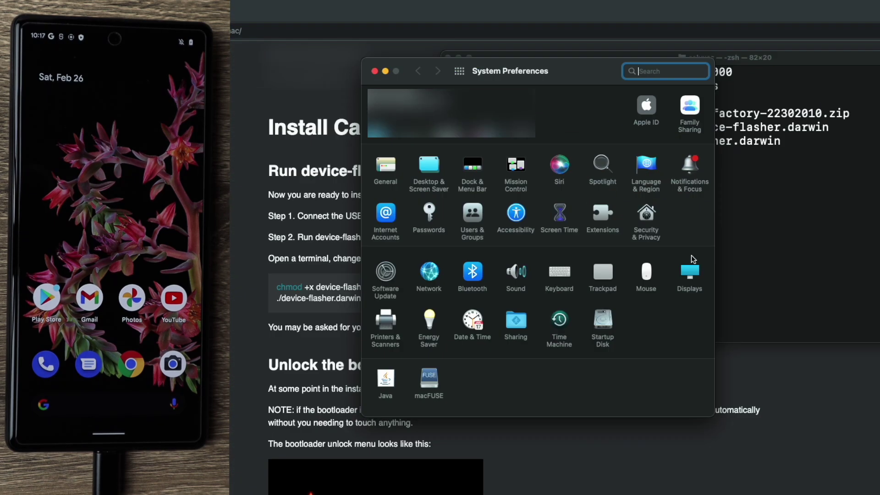
left_click(648, 219)
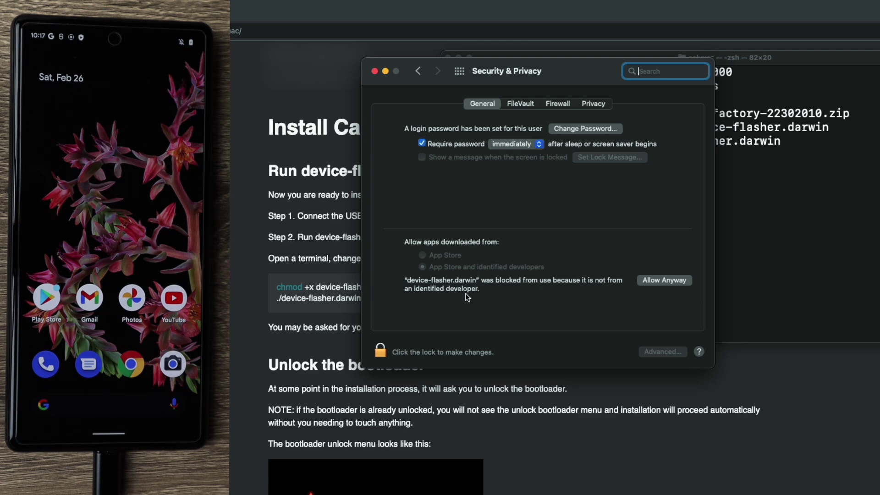
left_click(661, 281)
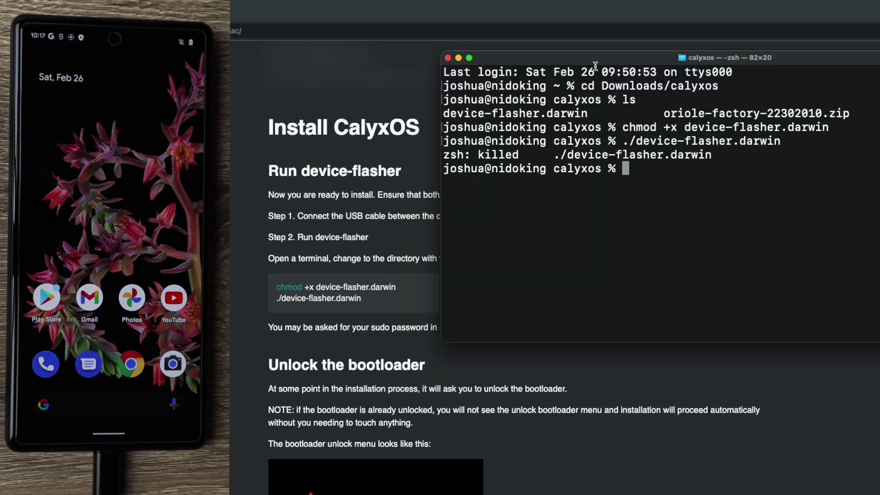
Rerun ./device-flasher.darwin from history and confirm Open in the macOS verification dialog.
key("Up")
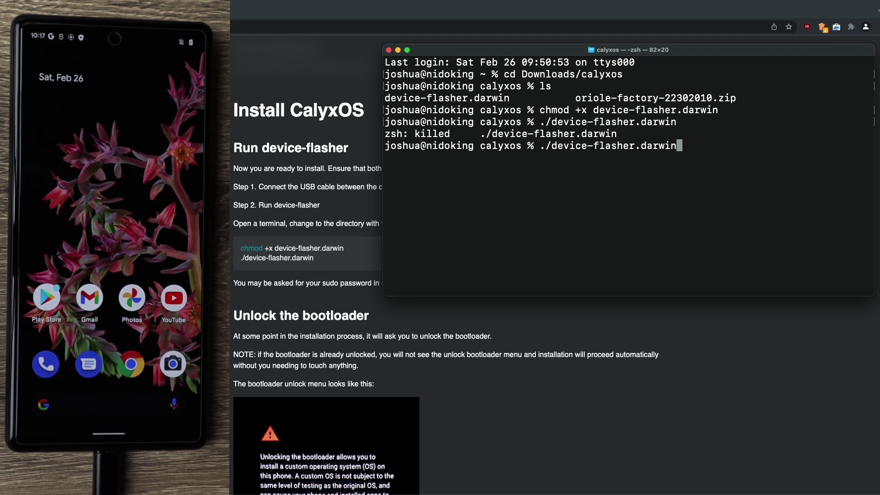
key("Return")
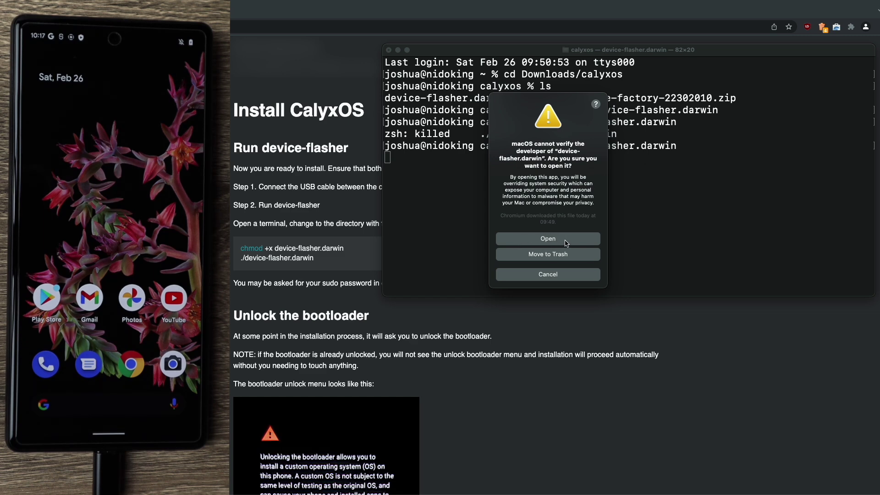
left_click(518, 239)
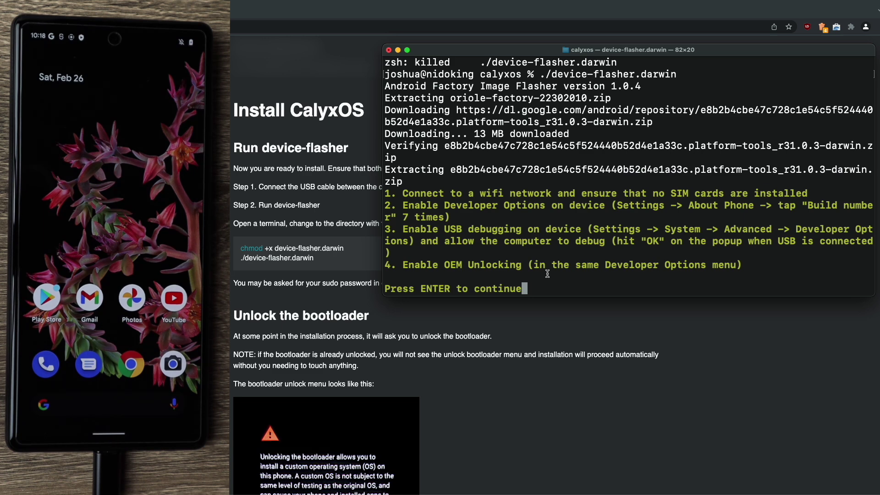
Continue past the checklist and confirm flashing the detected oriole Pixel 6.
key("Return")
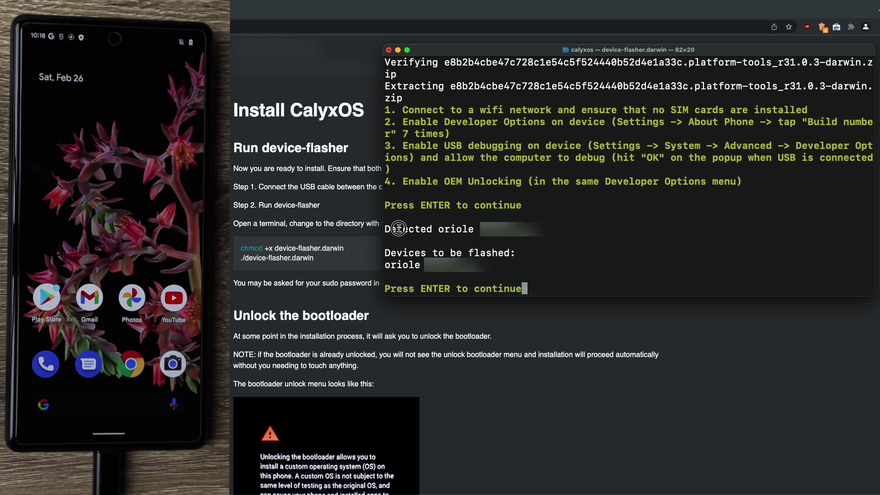
left_click_drag(396, 229, 466, 234)
left_click_drag(410, 265, 421, 265)
left_click(441, 255)
key("Return")
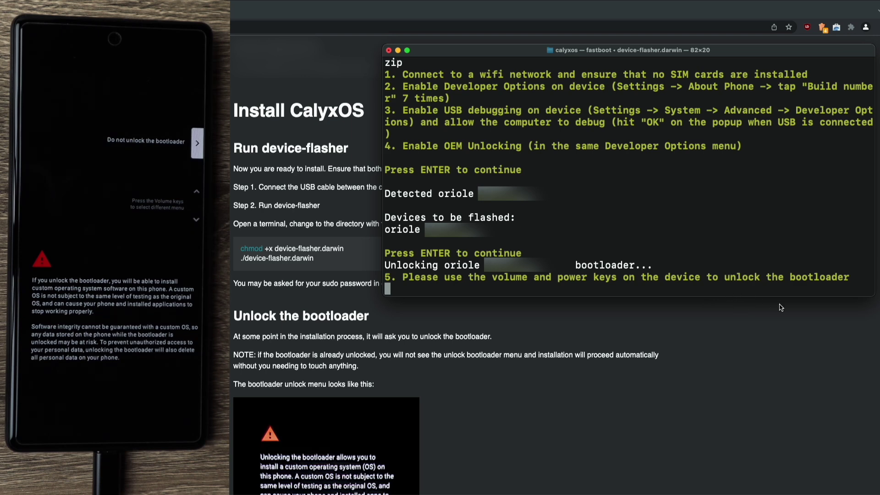
scroll(302, 308, "down", 2)
Scroll the Terminal output to follow the bootloader partition flash and reboot into bootloader.
scroll(303, 308, "down", 7)
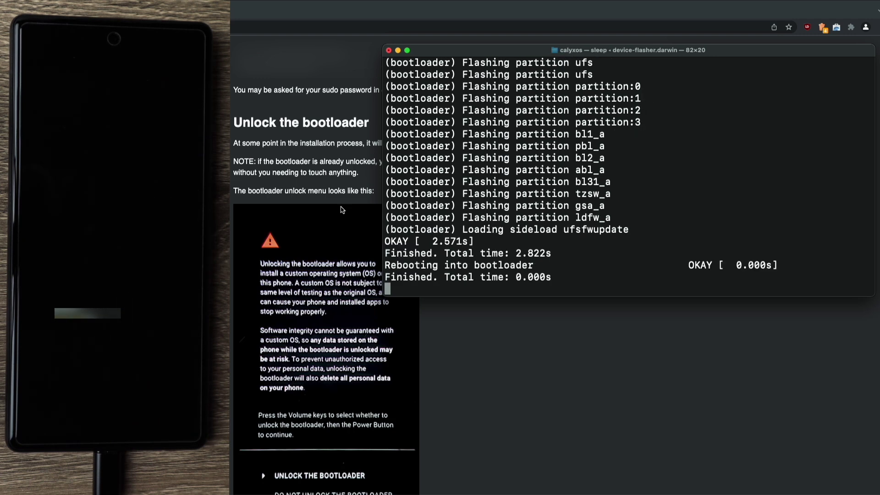
Scroll the Terminal output to follow the vbmeta and vendor_boot image writes.
scroll(314, 245, "down", 5)
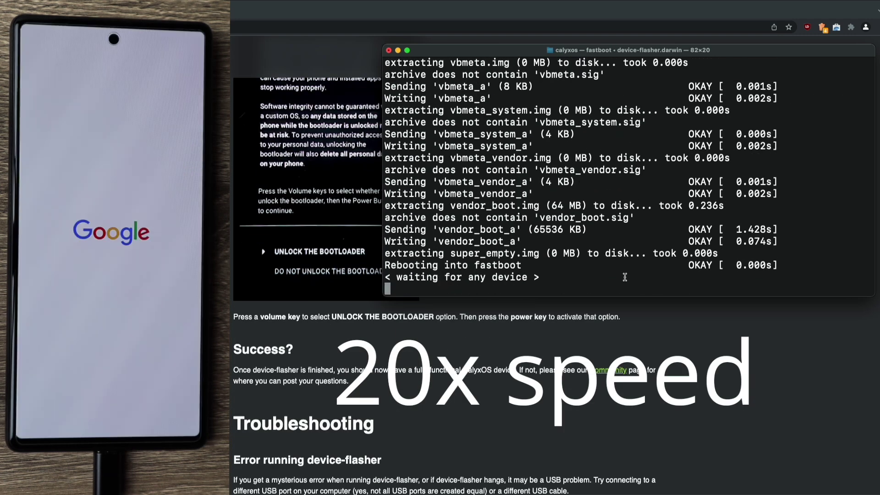